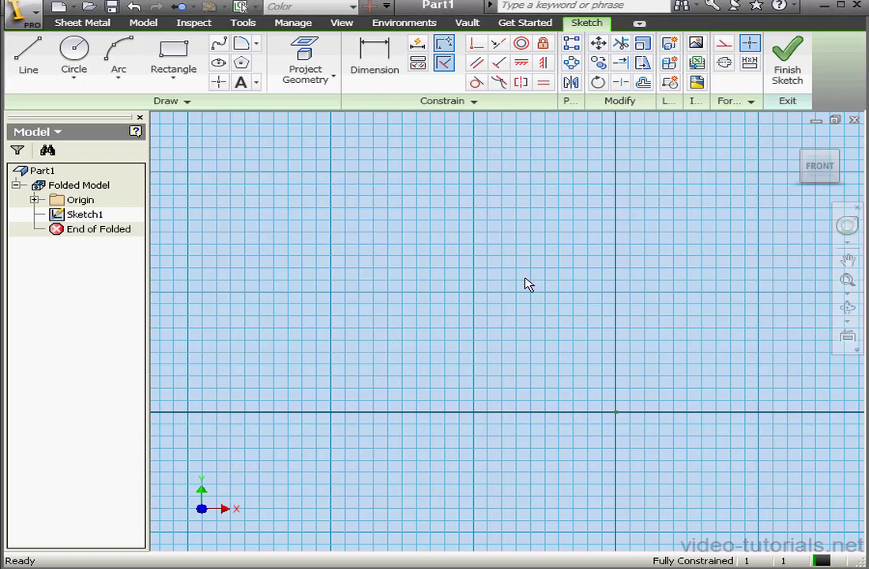
Sketch a rectangle with one corner at the origin, extending up and left, and make its adjacent sides equal, about 48 mm each.
{"action": "left_click", "coordinate": [175, 54]}
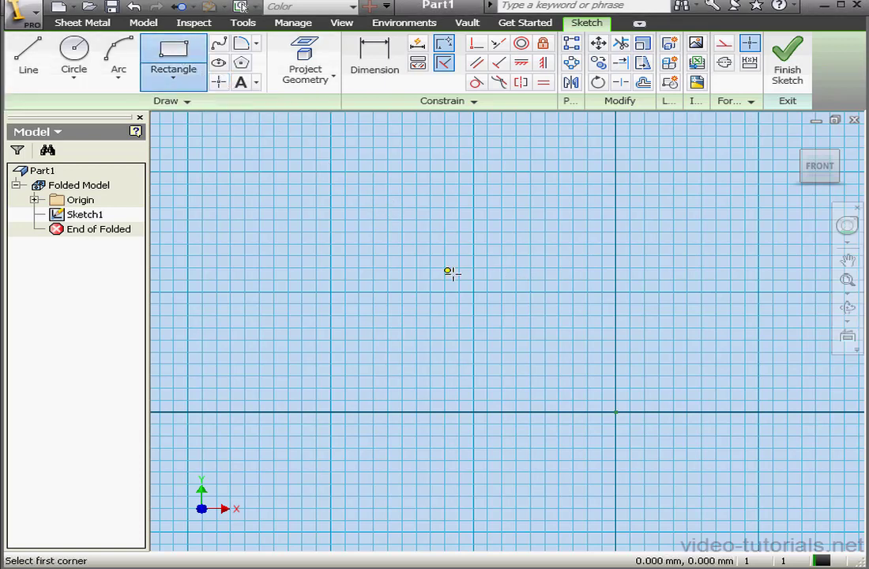
{"action": "left_click", "coordinate": [616, 411]}
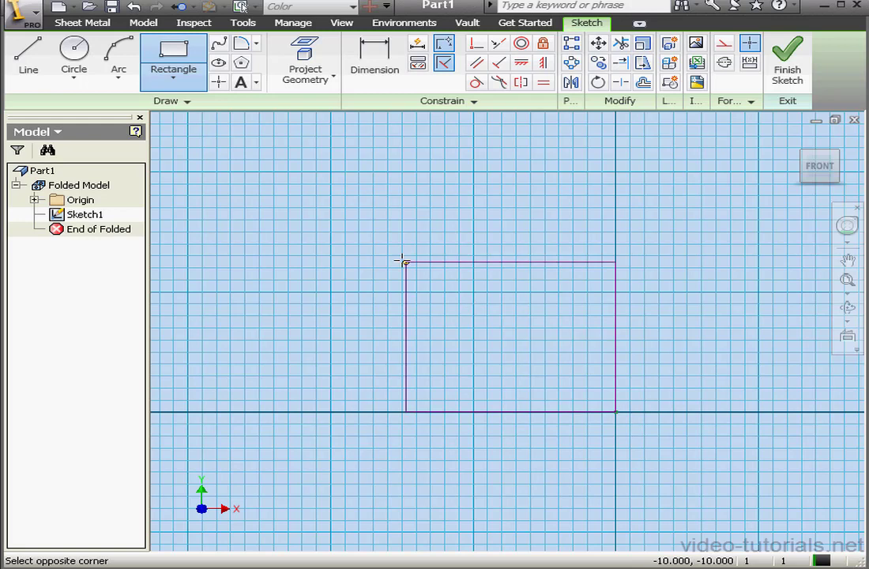
{"action": "left_click", "coordinate": [252, 134]}
{"action": "left_click", "coordinate": [542, 82]}
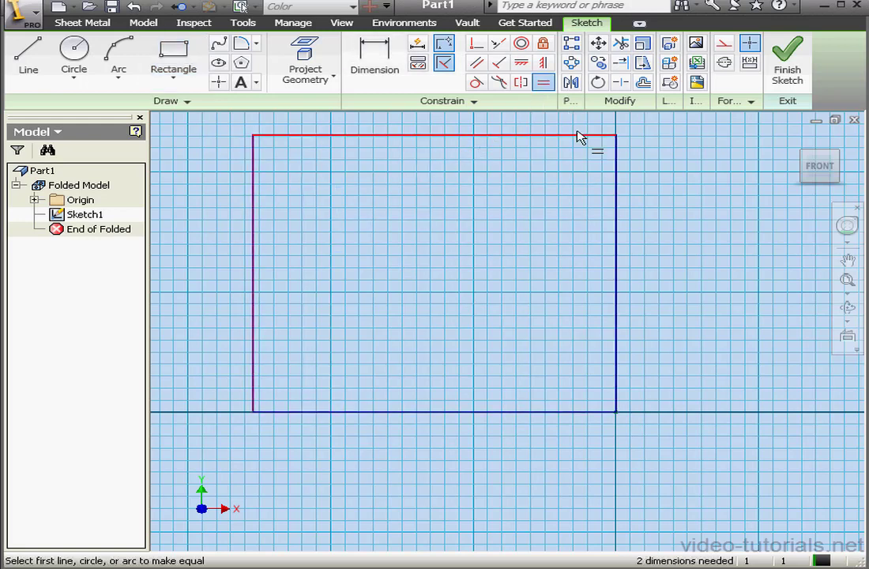
{"action": "left_click", "coordinate": [581, 136]}
{"action": "left_click", "coordinate": [618, 186]}
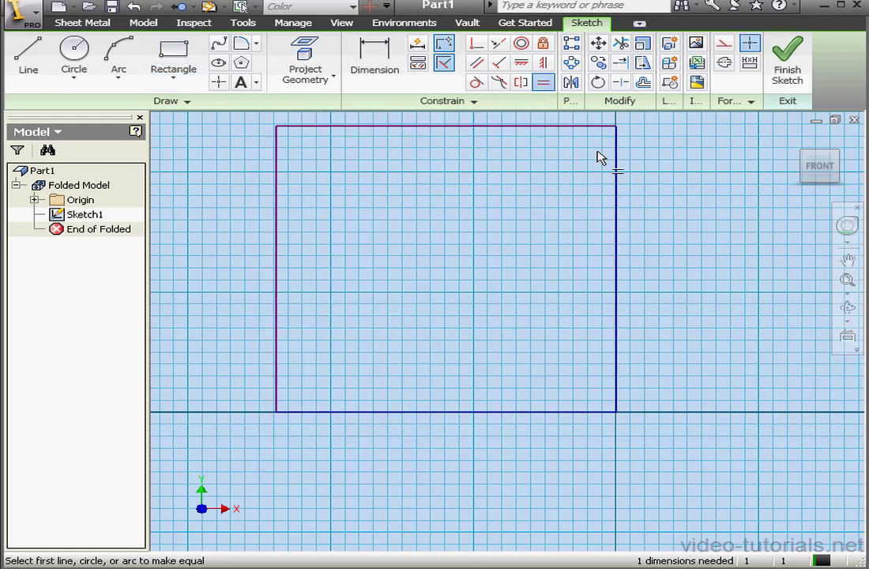
Dimension the square's vertical side at 70 mm and return to the home view.
{"action": "left_click", "coordinate": [382, 61]}
{"action": "left_click", "coordinate": [617, 229]}
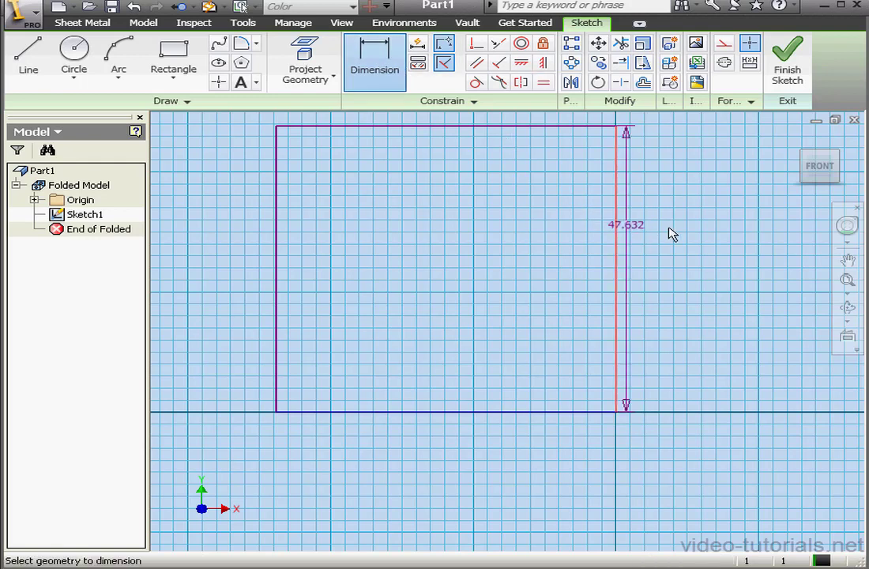
{"action": "left_click", "coordinate": [692, 238]}
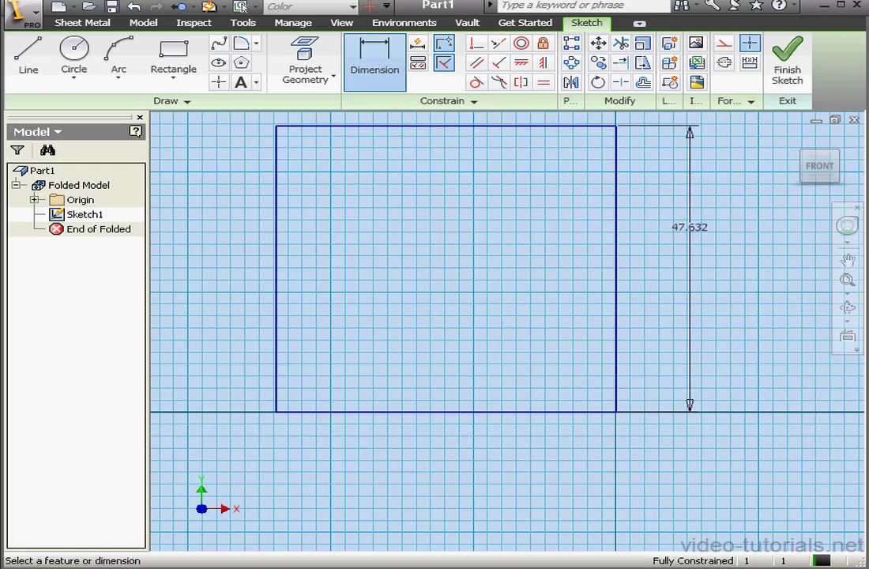
{"action": "type", "text": "70"}
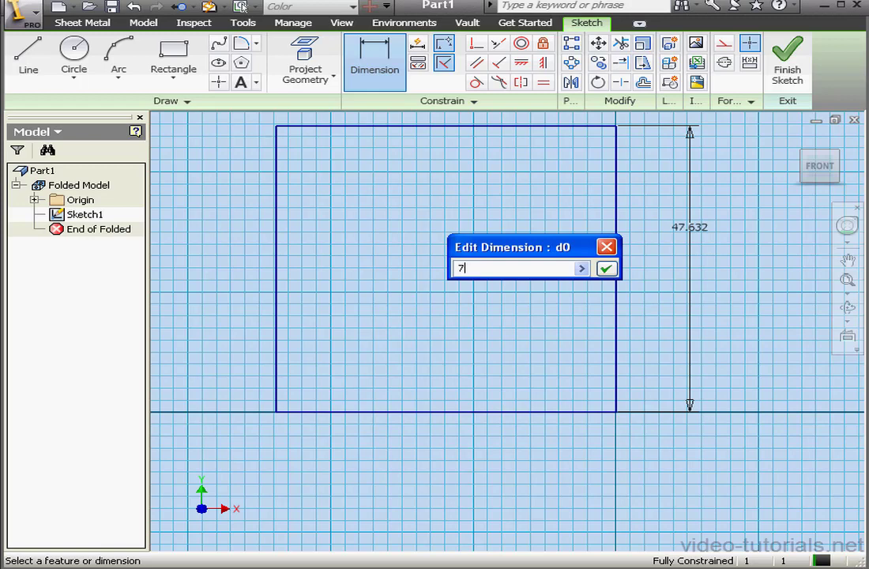
{"action": "left_click", "coordinate": [605, 268]}
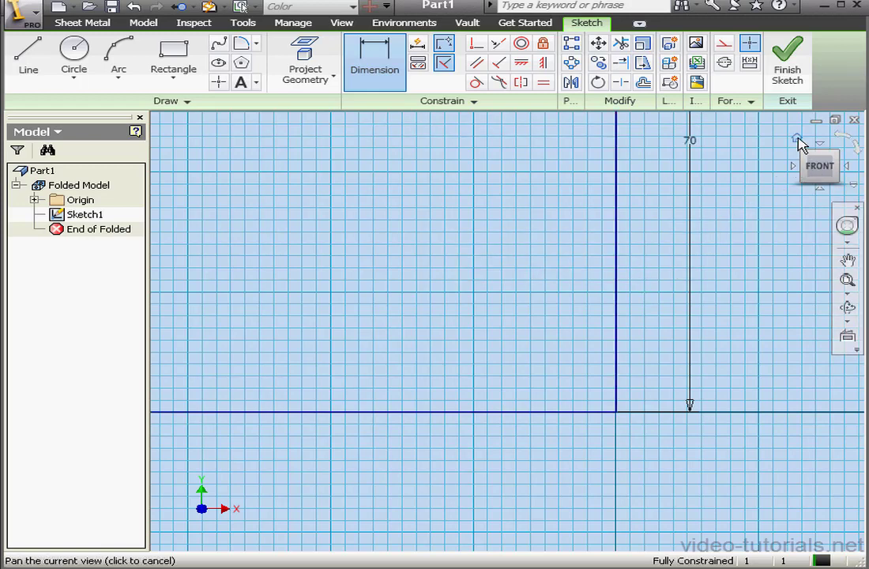
{"action": "left_click", "coordinate": [796, 139]}
Finish the sketch and create a sheet metal face from the square profile.
{"action": "left_click", "coordinate": [793, 68]}
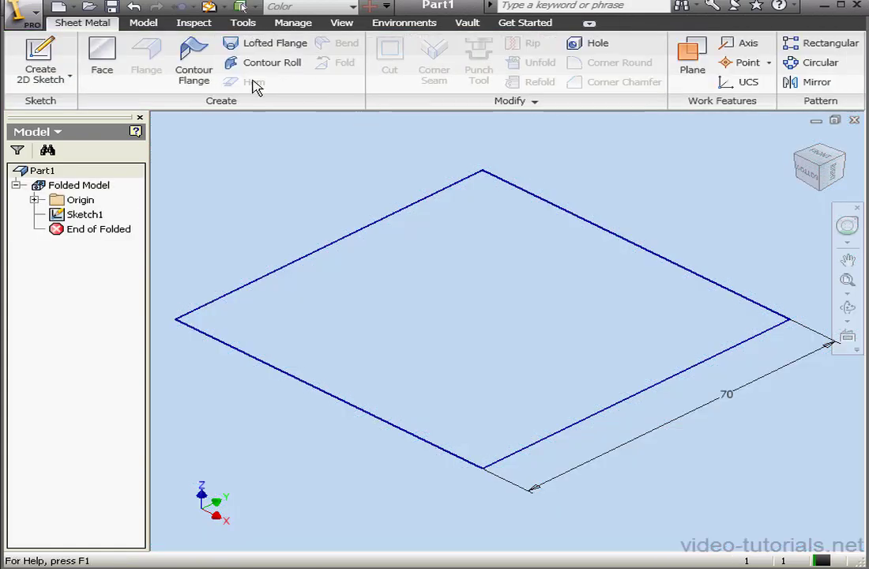
{"action": "left_click", "coordinate": [101, 57]}
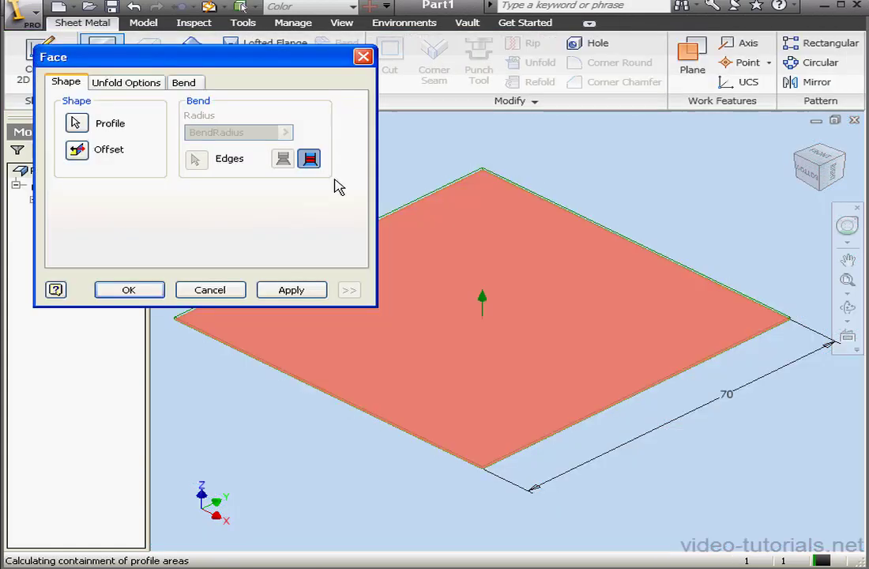
{"action": "left_click", "coordinate": [129, 289]}
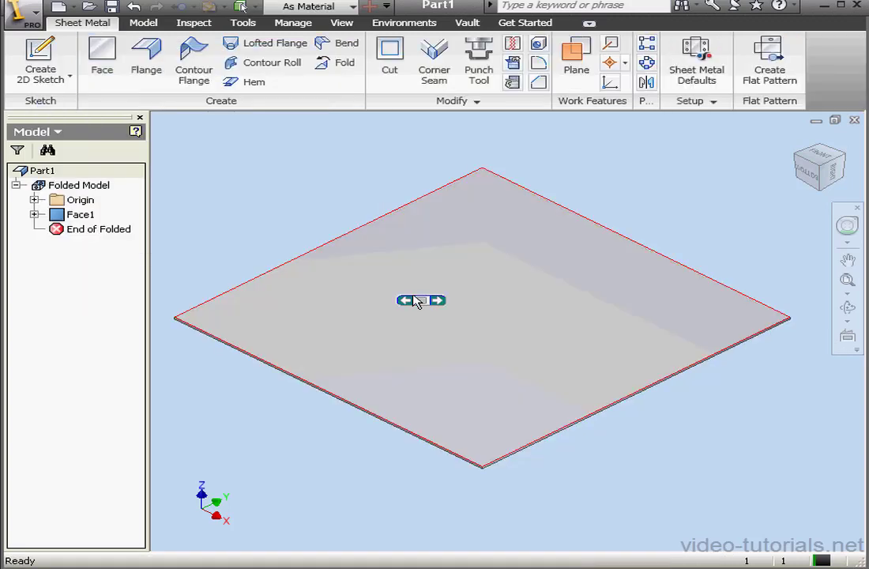
Create a sketch on the top of the plate with two center points, one behind its middle and one toward its right, and finish it.
{"action": "left_click", "coordinate": [49, 63]}
{"action": "left_click", "coordinate": [485, 251]}
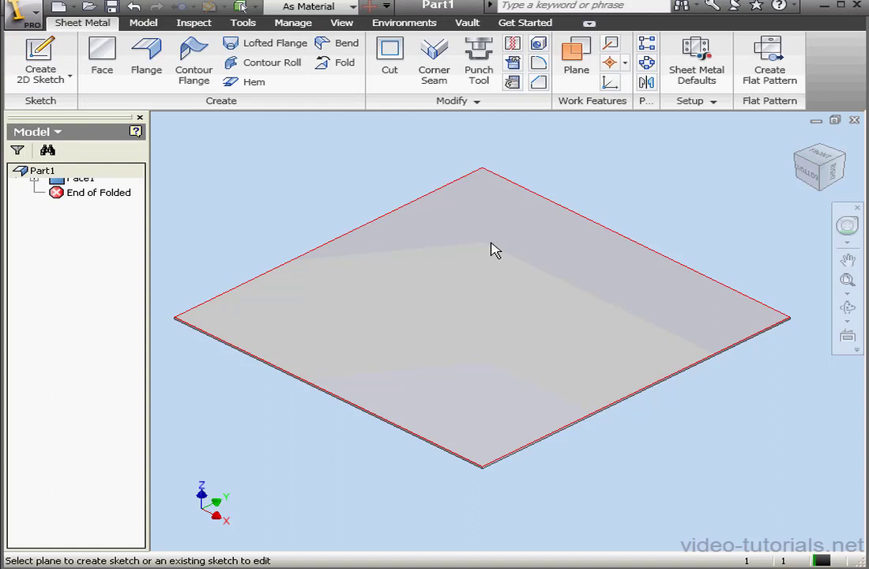
{"action": "left_click", "coordinate": [219, 82]}
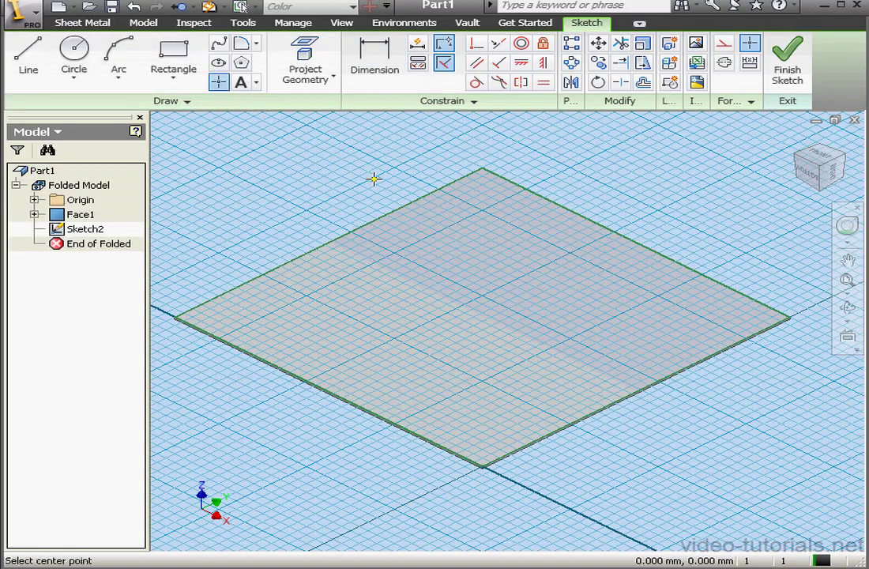
{"action": "left_click", "coordinate": [474, 249]}
{"action": "left_click", "coordinate": [581, 307]}
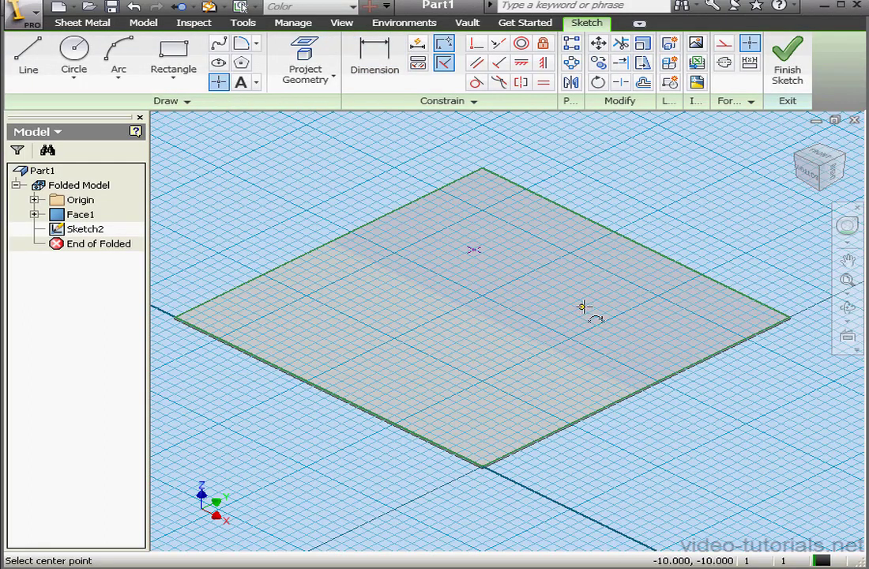
{"action": "left_click", "coordinate": [786, 65]}
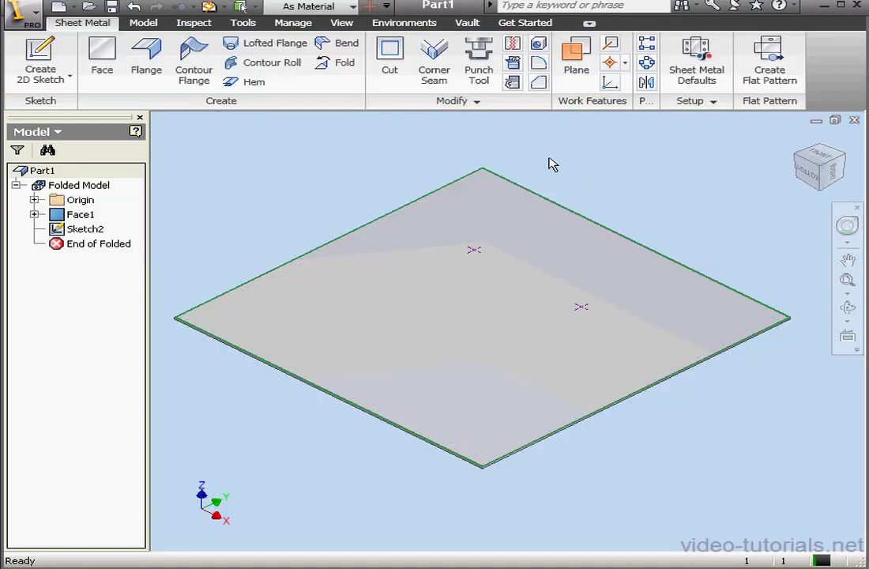
Preview the curved slot and D-Sub connector punches, and load keyhole.ide with the Punch Tool.
{"action": "left_click", "coordinate": [478, 70]}
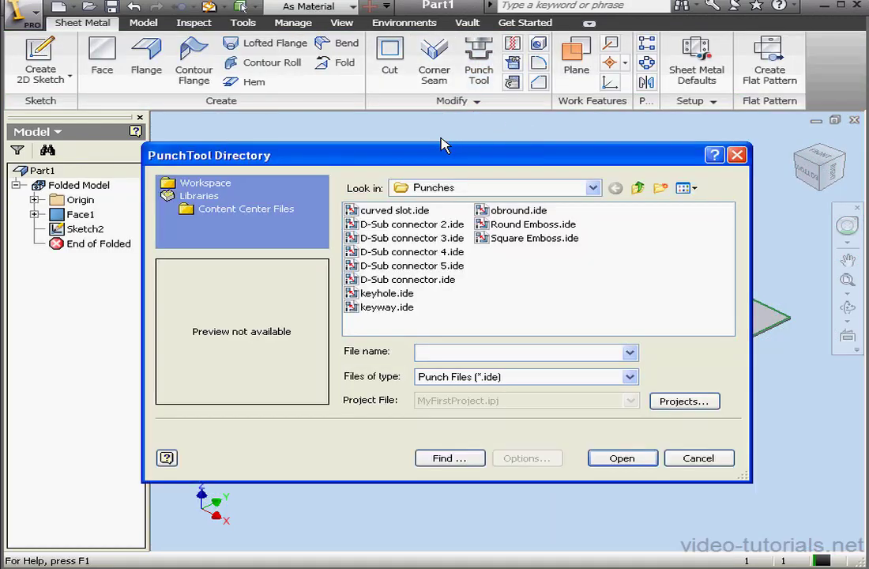
{"action": "left_click_drag", "start_coordinate": [442, 155], "coordinate": [358, 95]}
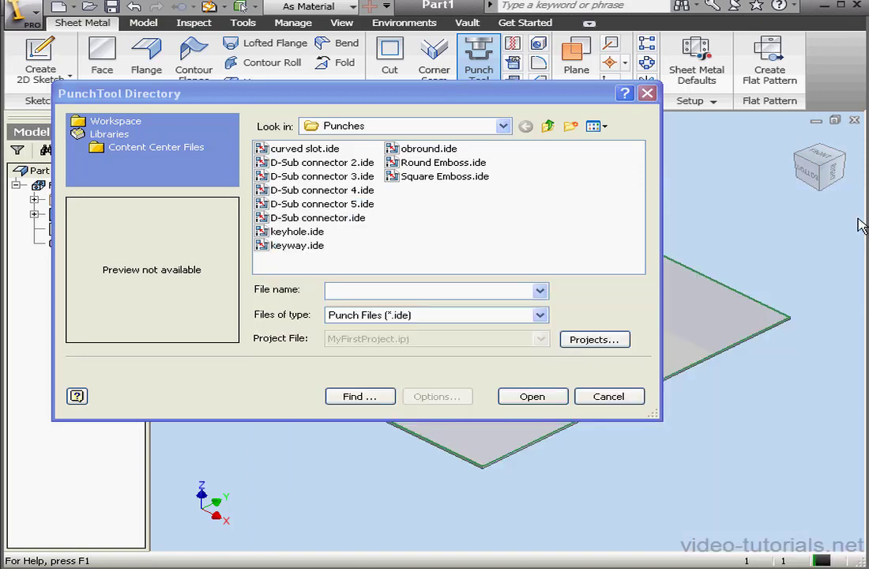
{"action": "left_click", "coordinate": [308, 149]}
{"action": "left_click", "coordinate": [312, 162]}
{"action": "left_click", "coordinate": [314, 176]}
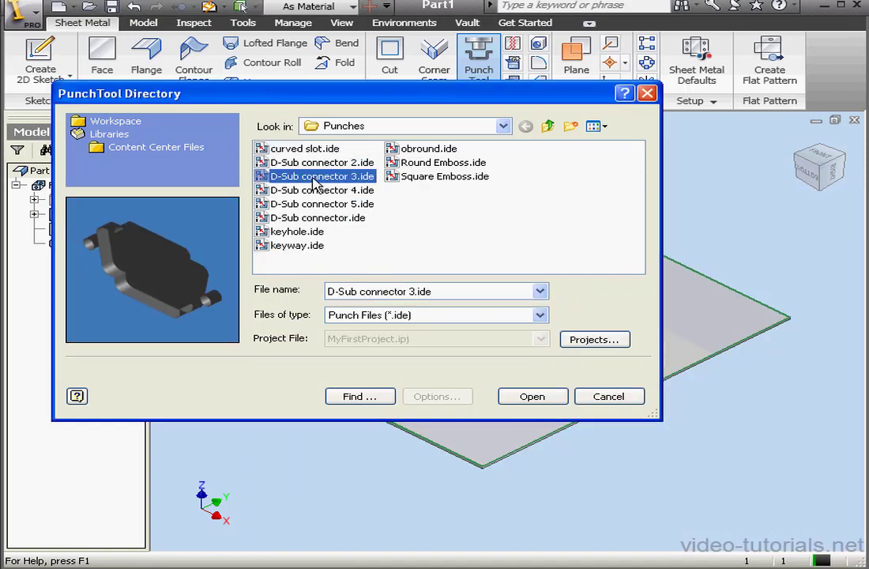
{"action": "left_click", "coordinate": [315, 191]}
{"action": "left_click", "coordinate": [319, 203]}
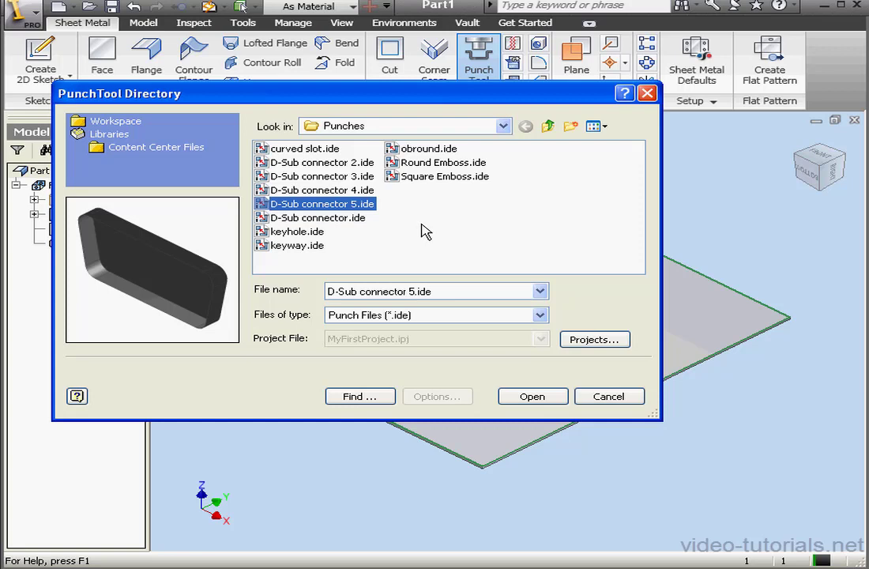
{"action": "left_click", "coordinate": [309, 233]}
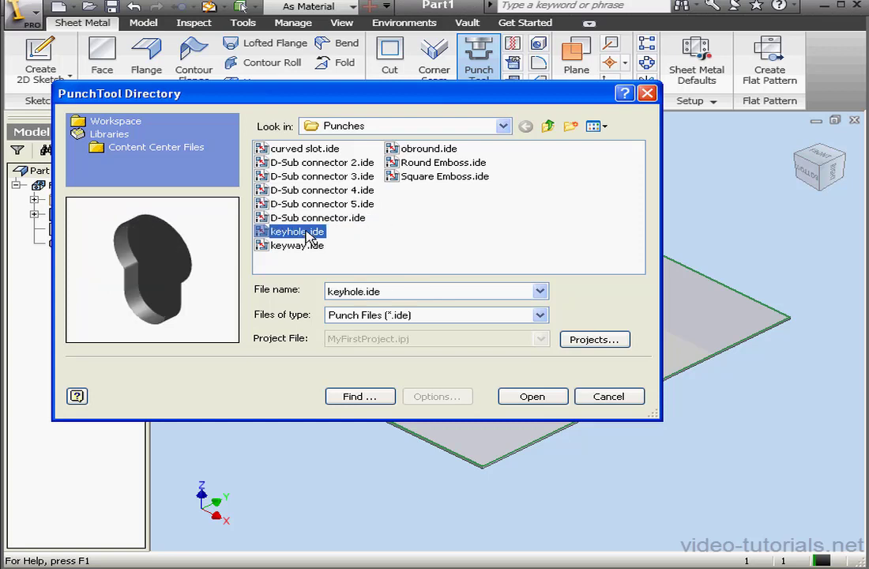
{"action": "left_click", "coordinate": [553, 396]}
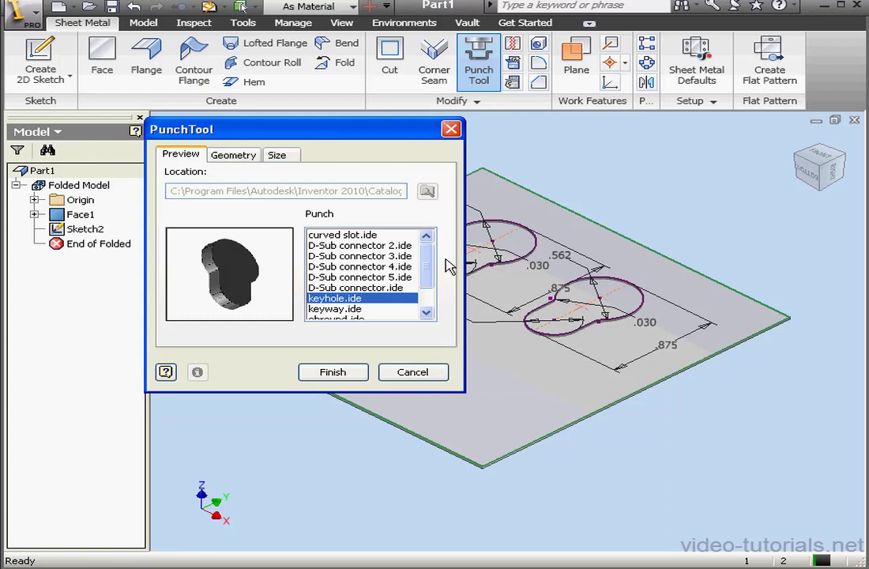
Remove the rear sketch point from the punch centers, keeping only the keyhole at the other point.
{"action": "left_click_drag", "start_coordinate": [399, 138], "coordinate": [329, 120]}
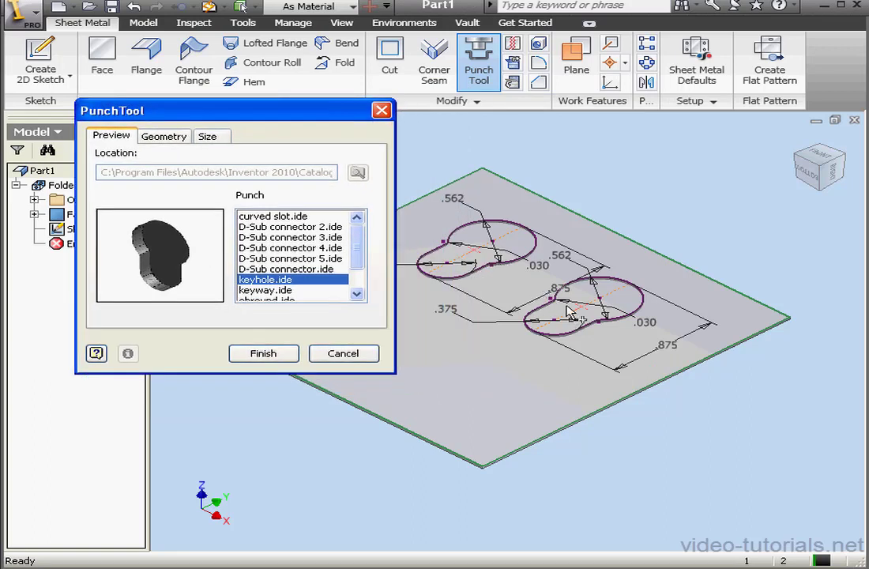
{"action": "left_click", "coordinate": [593, 314]}
{"action": "left_click", "coordinate": [476, 254]}
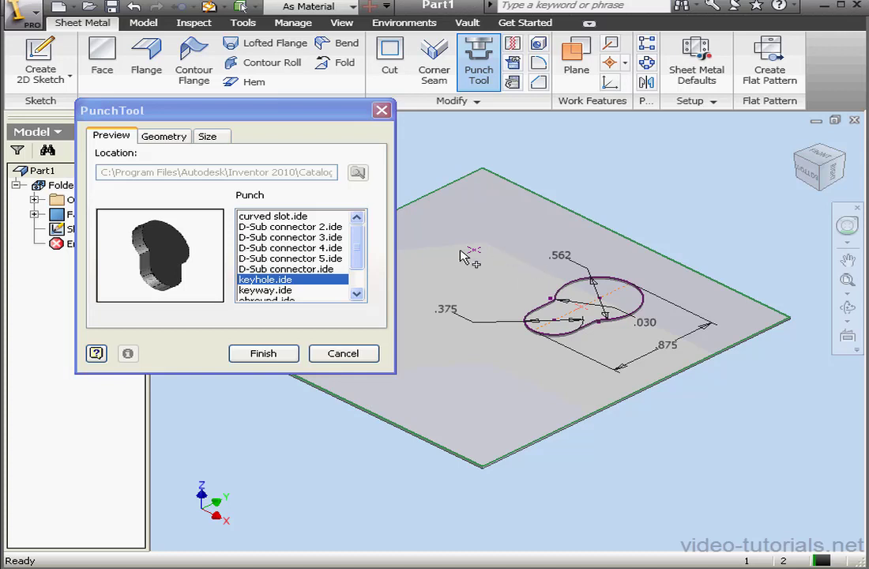
Set the keyhole punch's rotation angle to 30 degrees.
{"action": "left_click", "coordinate": [165, 138]}
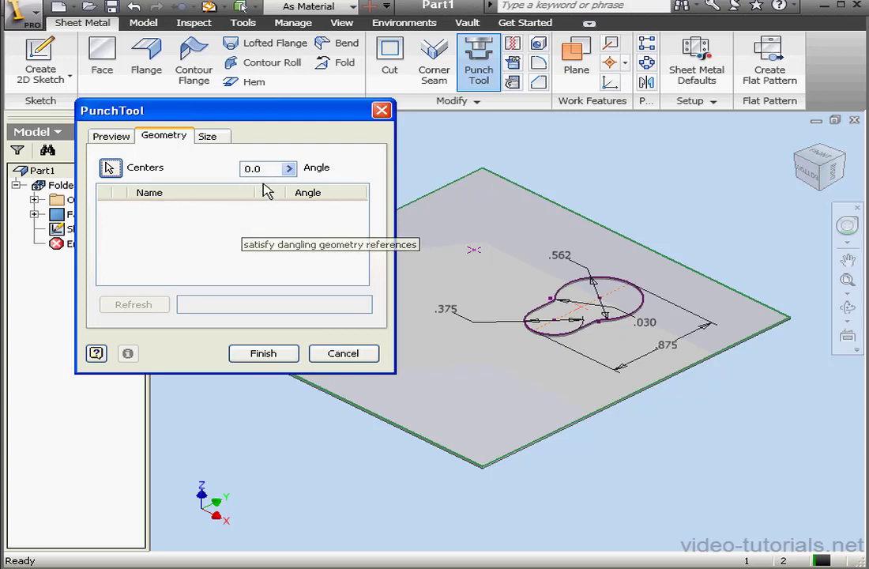
{"action": "left_click", "coordinate": [247, 168]}
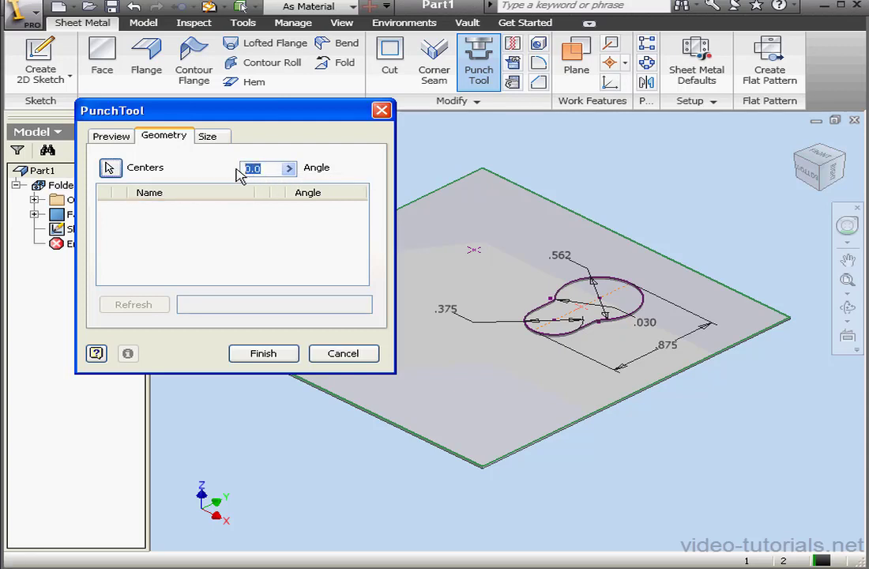
{"action": "type", "text": "30"}
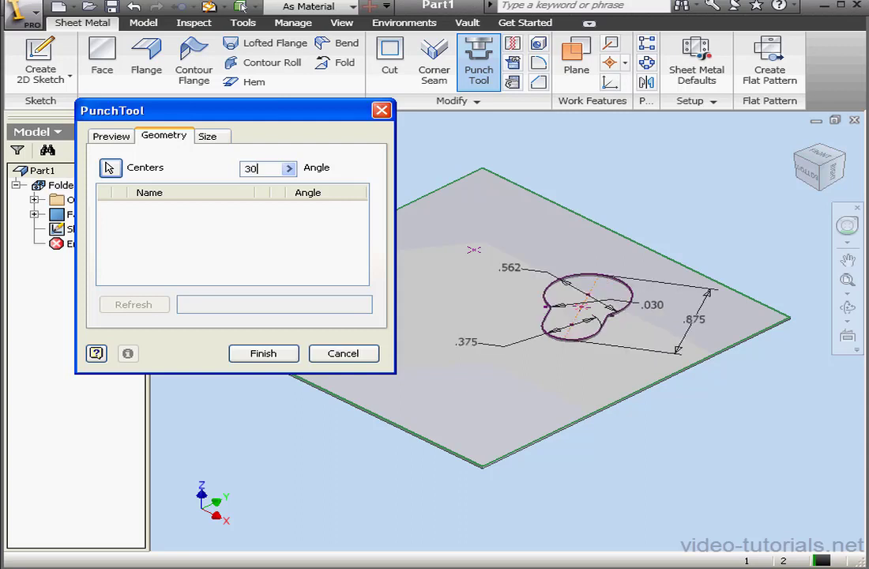
Set the keyhole punch's Length to 1 in and create the punch.
{"action": "left_click", "coordinate": [207, 136]}
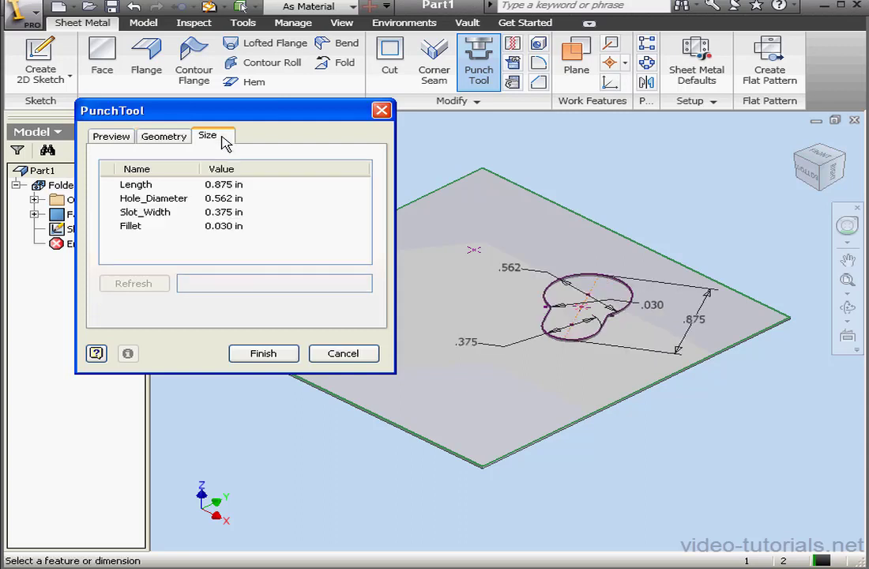
{"action": "left_click", "coordinate": [231, 185]}
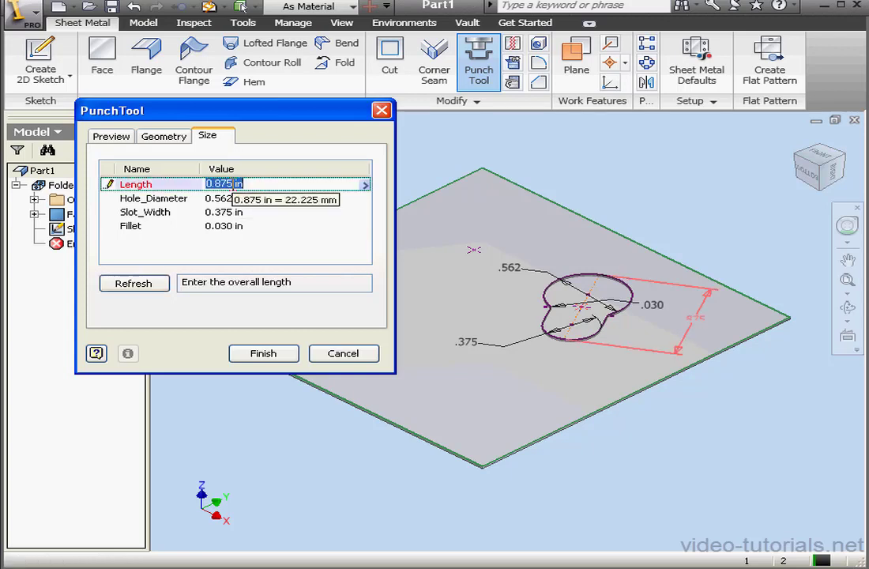
{"action": "left_click_drag", "start_coordinate": [224, 183], "coordinate": [228, 184]}
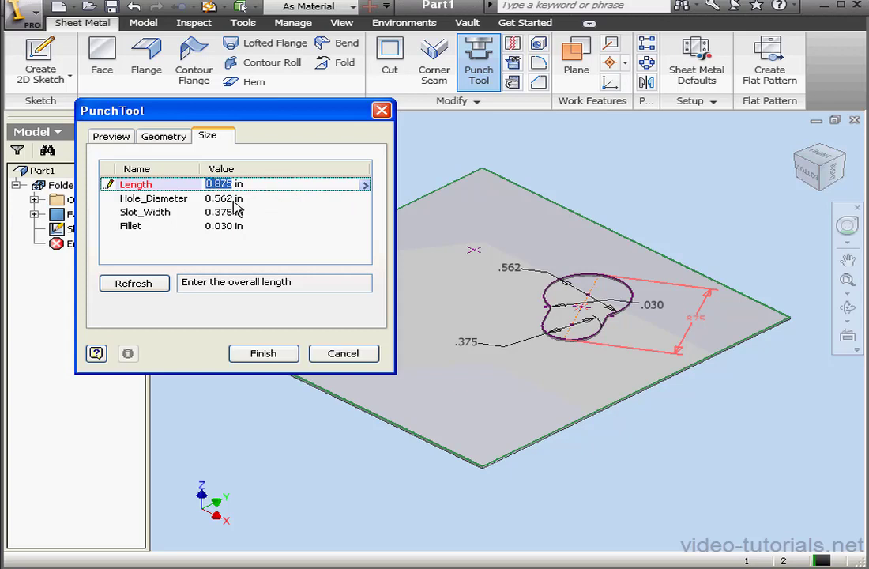
{"action": "type", "text": "1"}
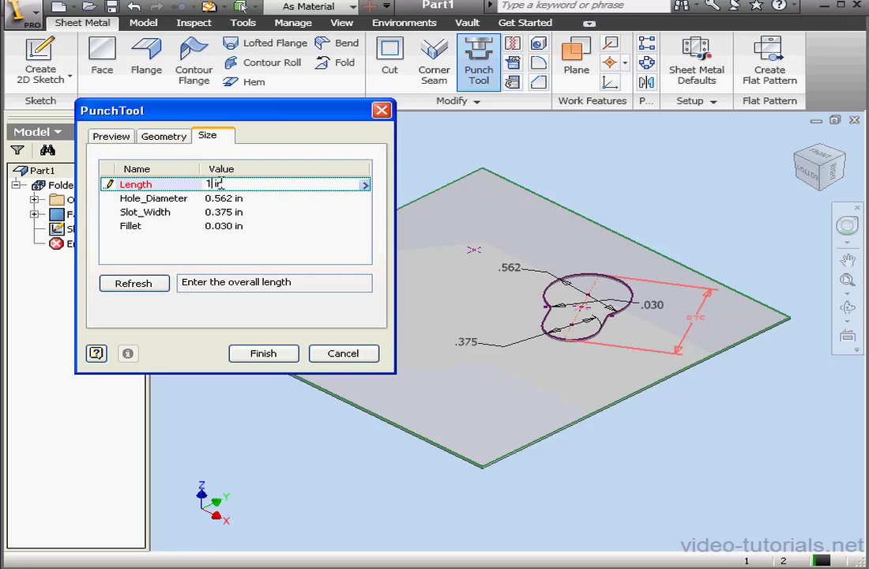
{"action": "left_click", "coordinate": [263, 355]}
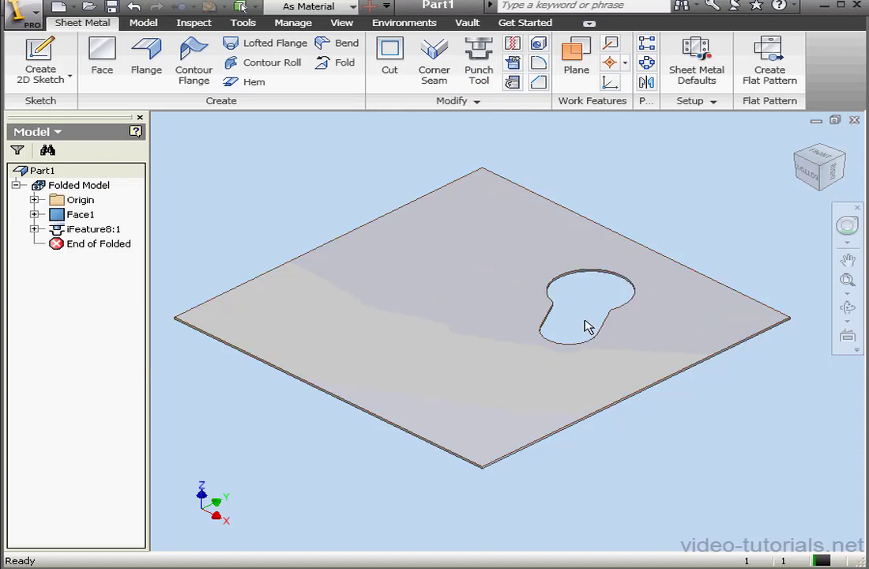
Share the center-point sketch used by the keyhole punch so it can be reused.
{"action": "left_click", "coordinate": [35, 229]}
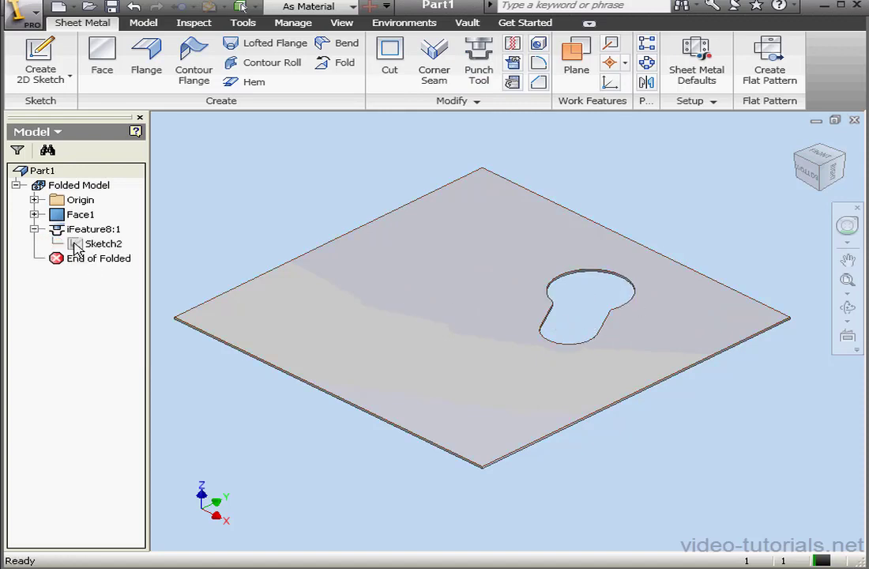
{"action": "right_click", "coordinate": [85, 245]}
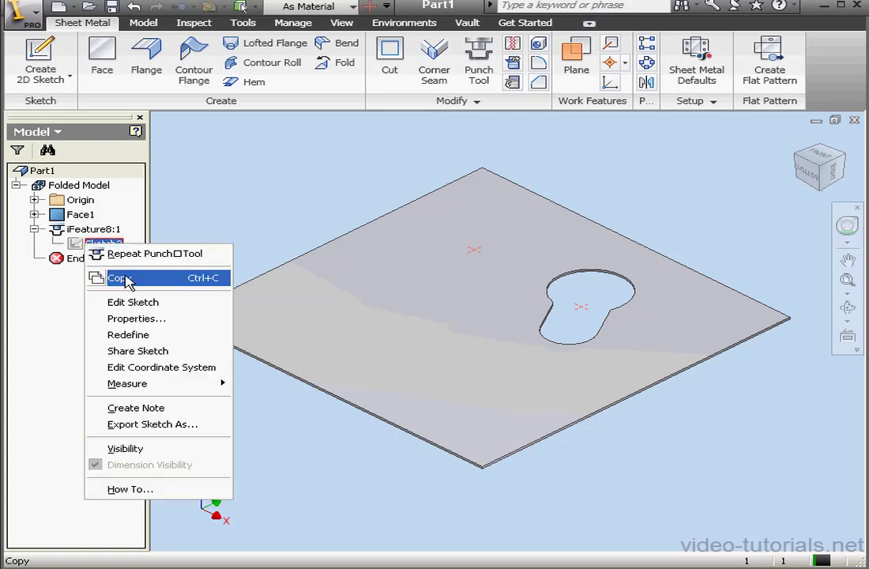
{"action": "left_click", "coordinate": [166, 355]}
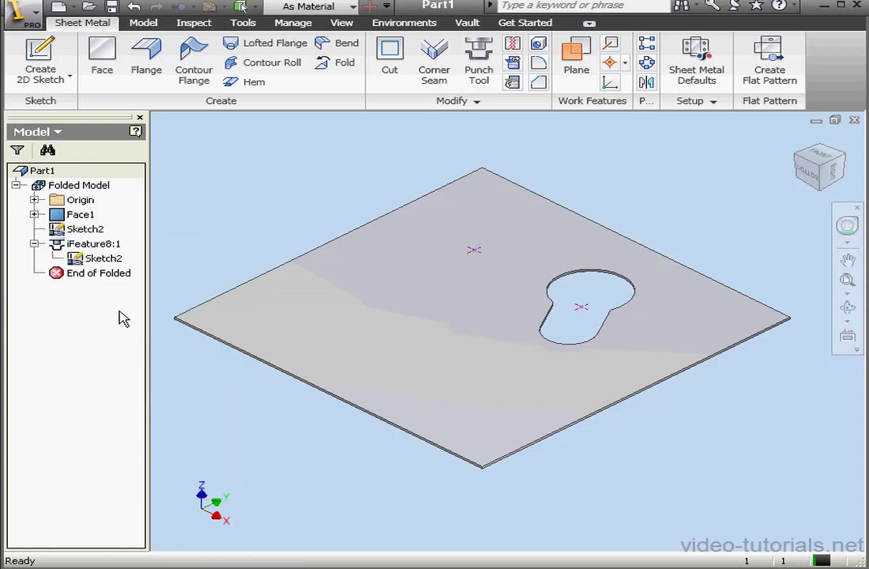
Punch the D-Sub connector.ide shape at the free rear point of the shared sketch, keeping its default angle and sizes.
{"action": "left_click", "coordinate": [477, 57]}
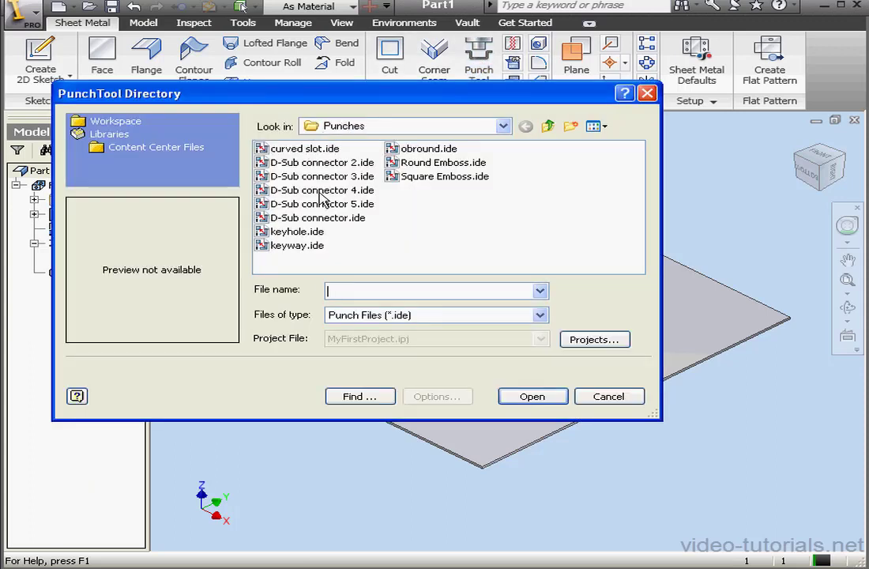
{"action": "left_click", "coordinate": [332, 221]}
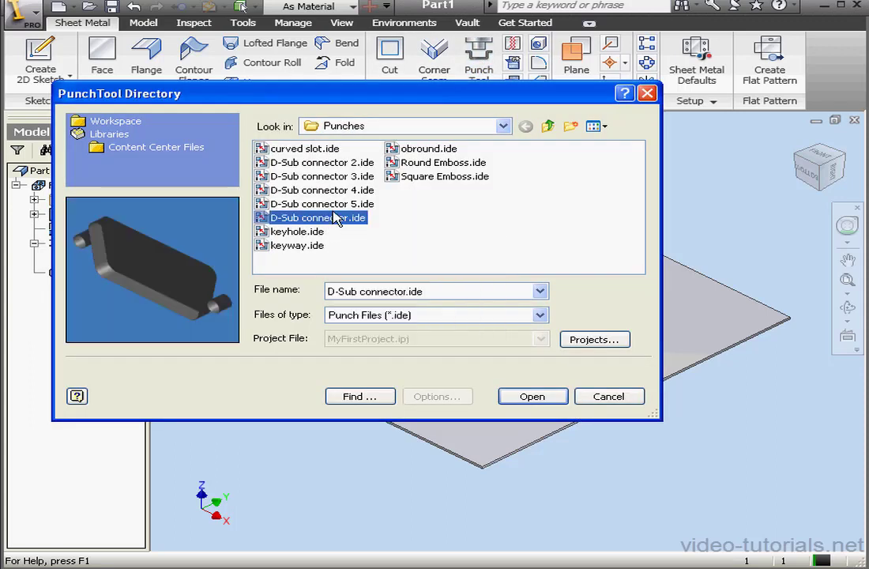
{"action": "left_click", "coordinate": [532, 396]}
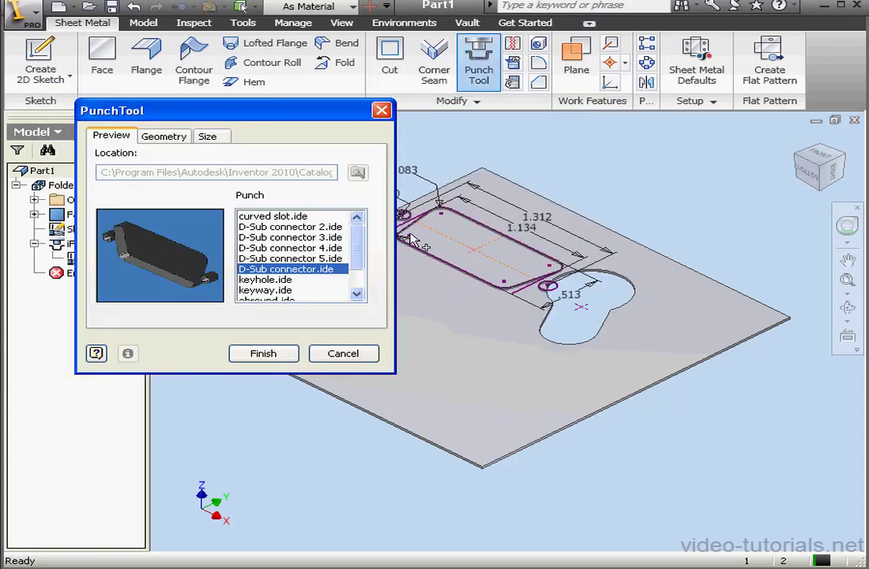
{"action": "left_click", "coordinate": [173, 138]}
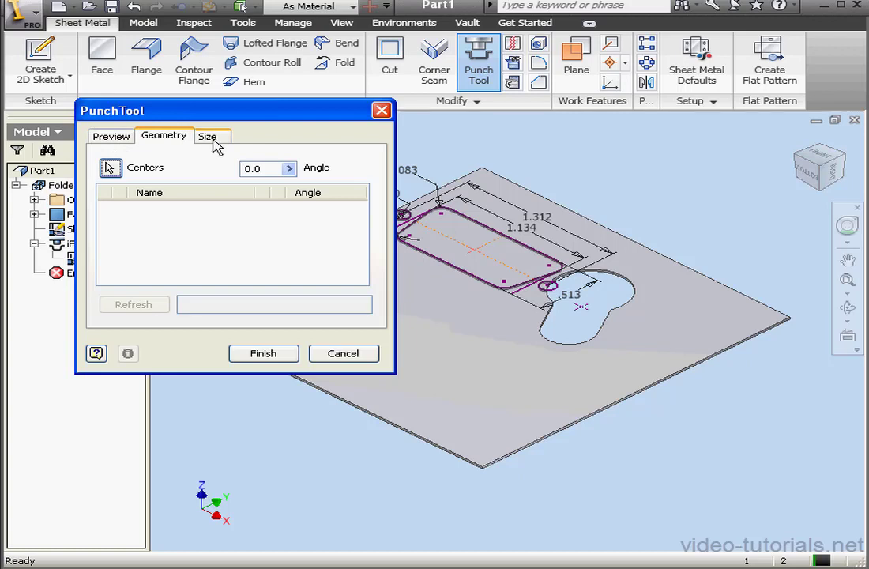
{"action": "left_click", "coordinate": [210, 140]}
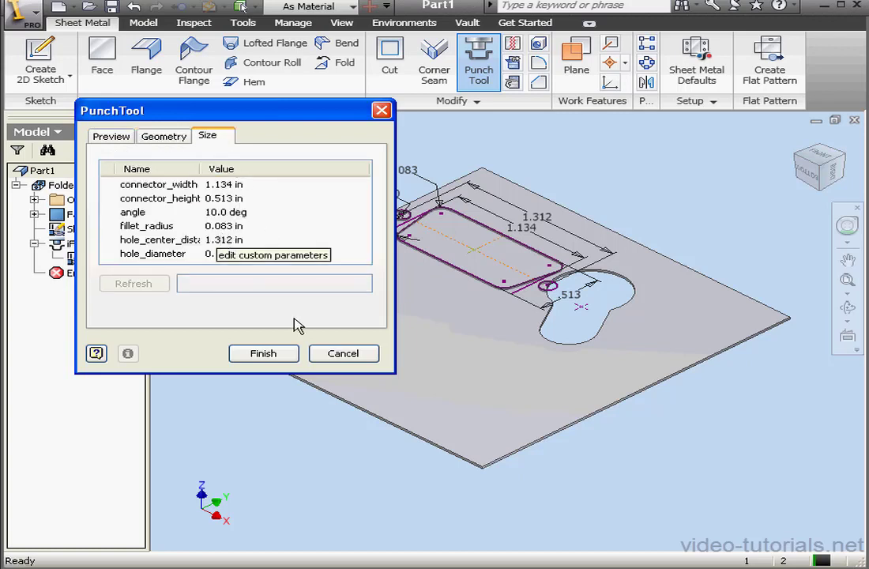
{"action": "left_click", "coordinate": [282, 354]}
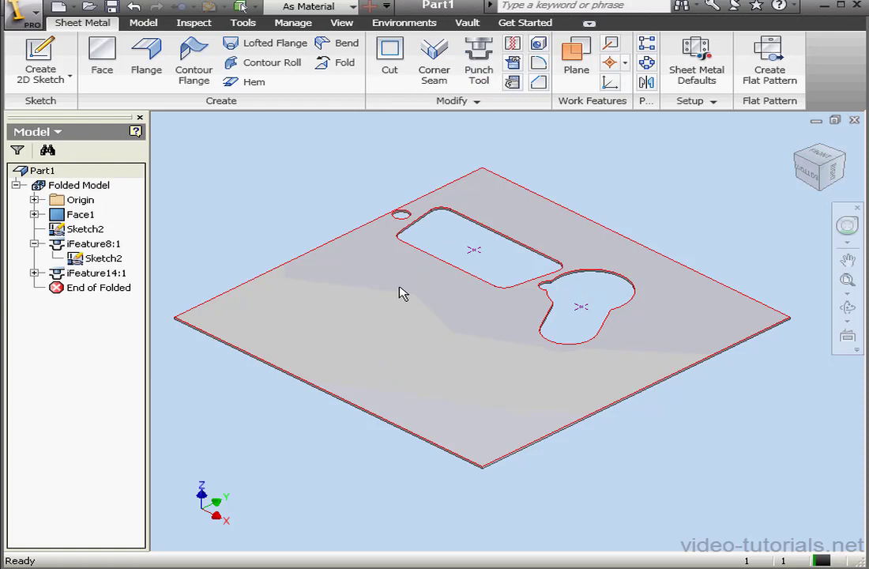
Sketch a single center point on the plate's top face, in the open area beside the D-Sub cutout, and finish the sketch.
{"action": "left_click", "coordinate": [39, 65]}
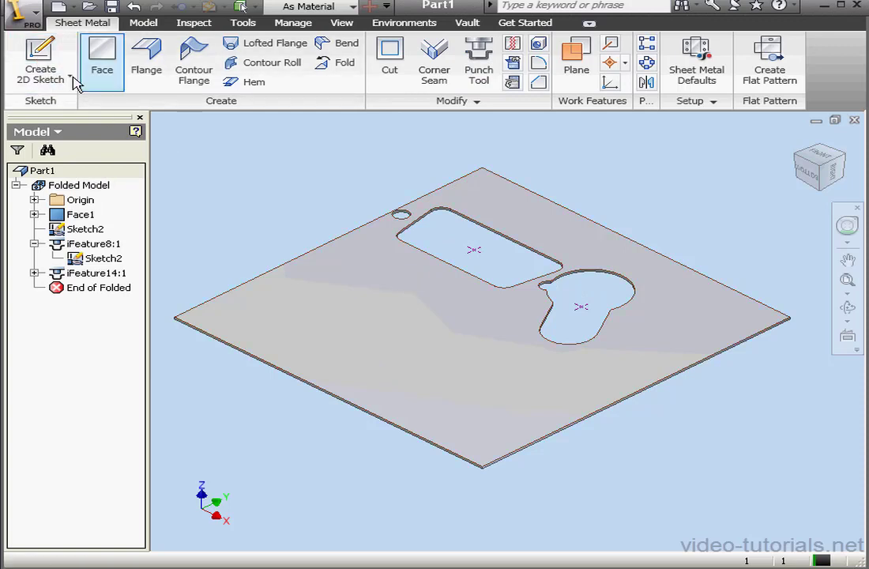
{"action": "left_click", "coordinate": [413, 295]}
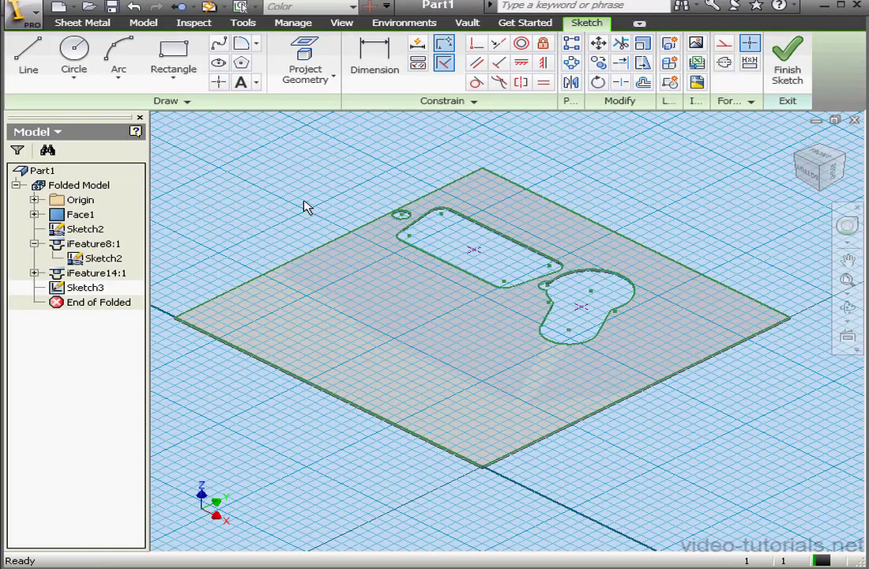
{"action": "left_click", "coordinate": [219, 82]}
{"action": "left_click", "coordinate": [402, 331]}
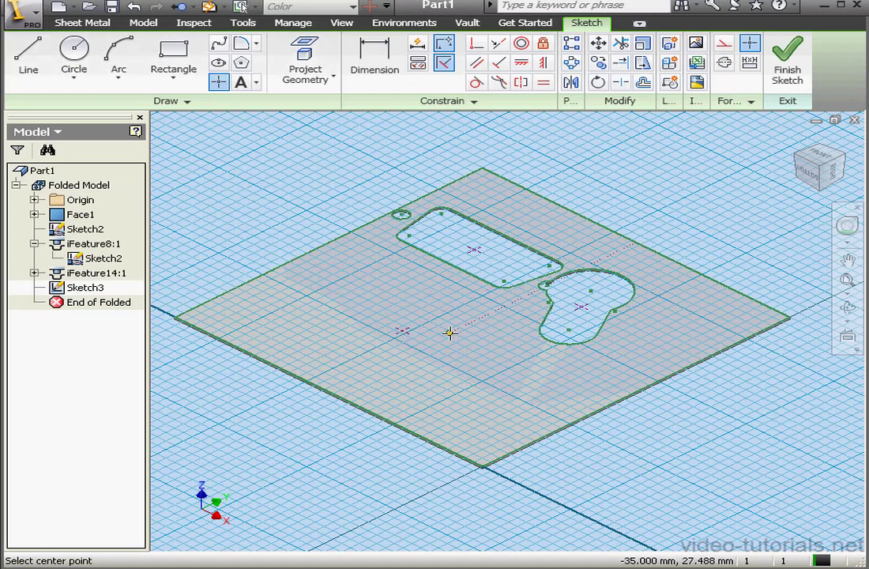
{"action": "left_click", "coordinate": [786, 62]}
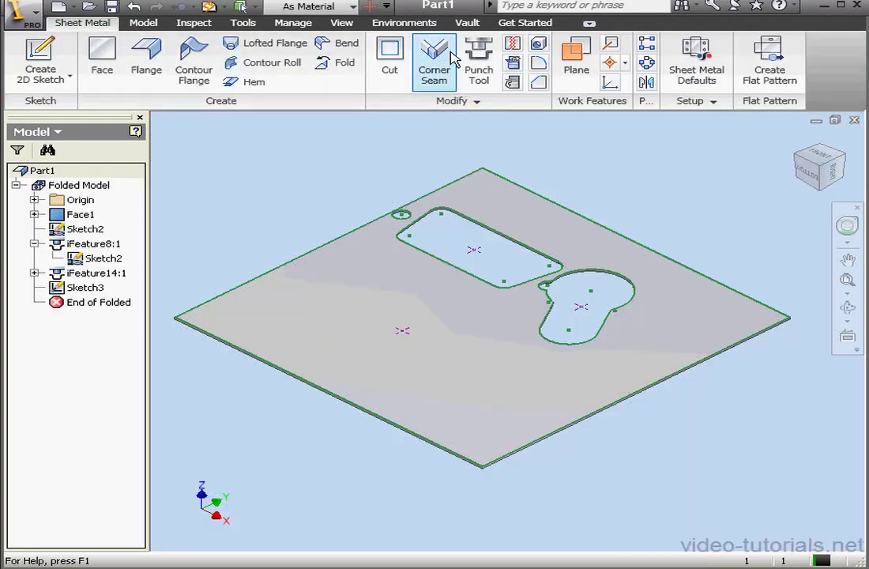
Load the Round Emboss.ide punch and place it on the center point in the plate's open area.
{"action": "left_click", "coordinate": [479, 59]}
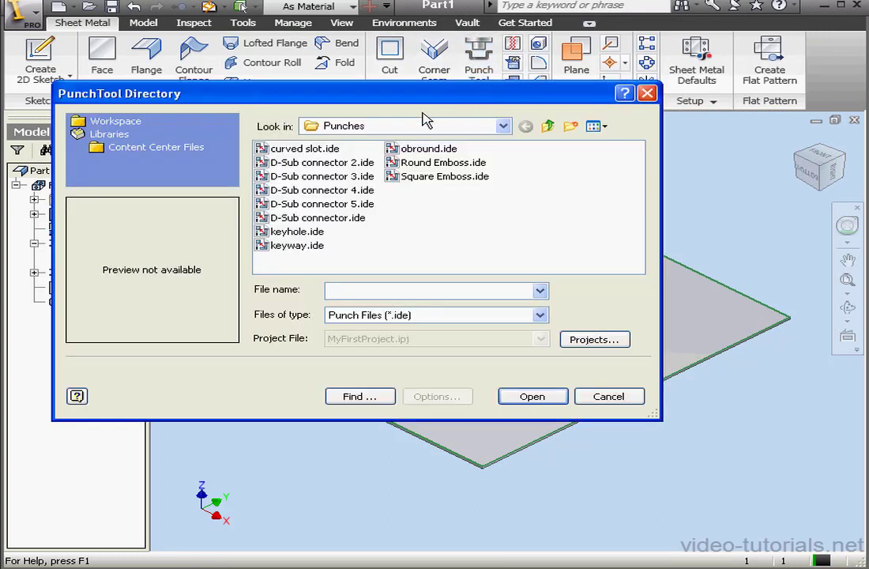
{"action": "left_click", "coordinate": [435, 163]}
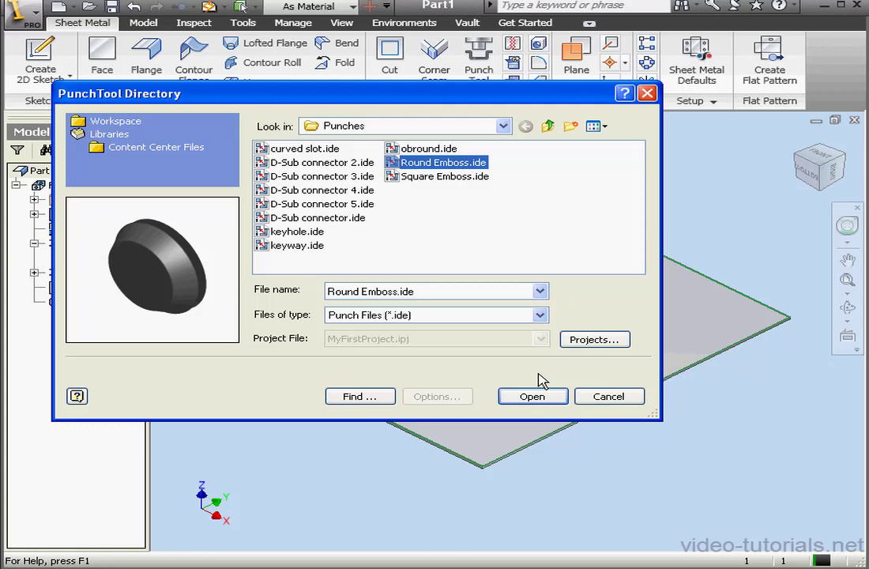
{"action": "left_click", "coordinate": [549, 401]}
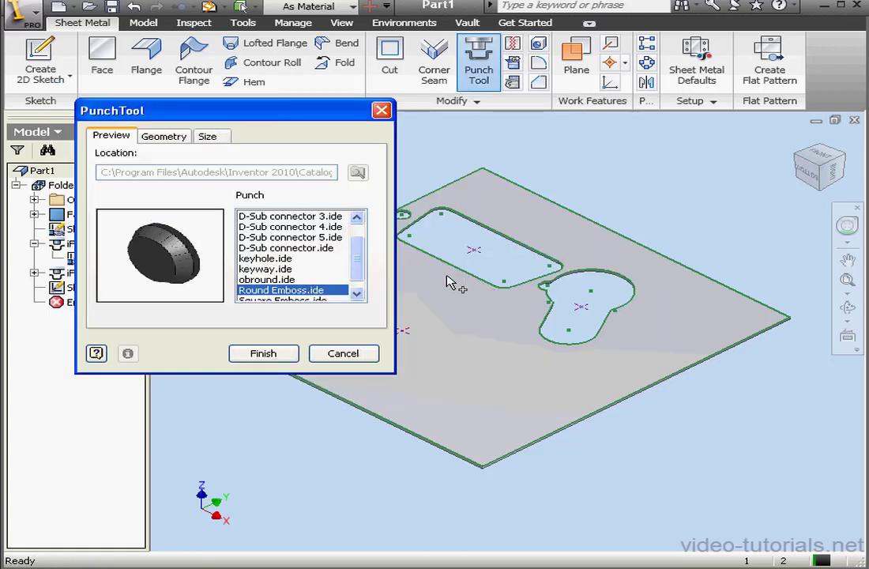
{"action": "left_click", "coordinate": [403, 331]}
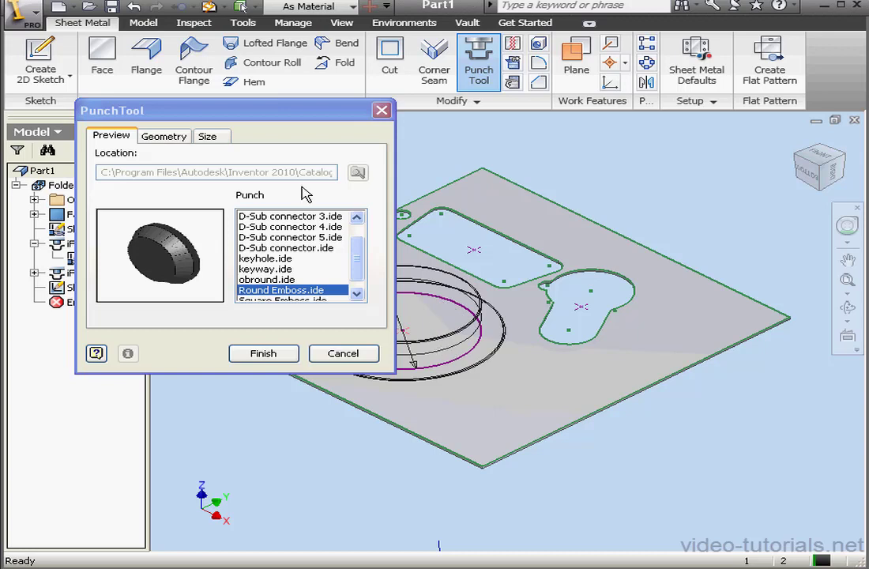
Set the round emboss punch's Diameter to 0.750 in and create the punch.
{"action": "left_click", "coordinate": [177, 138]}
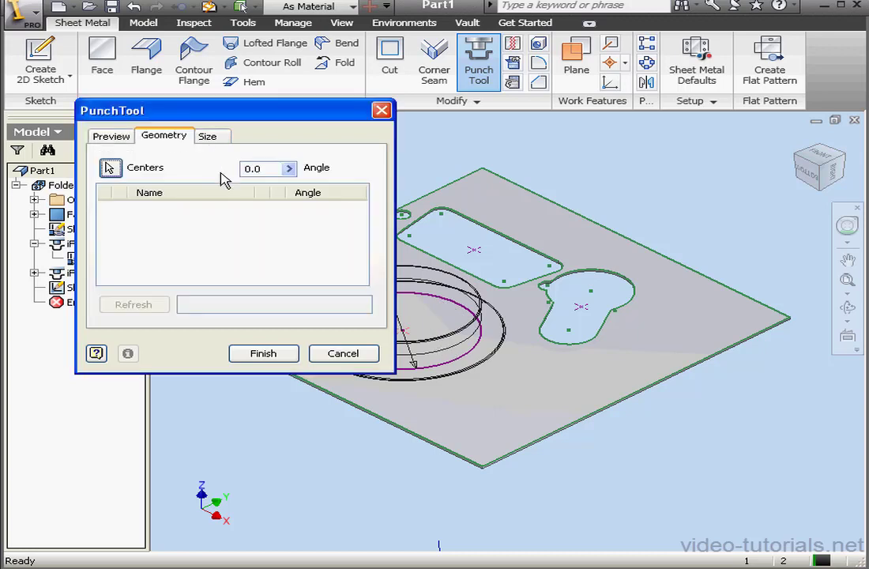
{"action": "left_click_drag", "start_coordinate": [278, 115], "coordinate": [255, 88]}
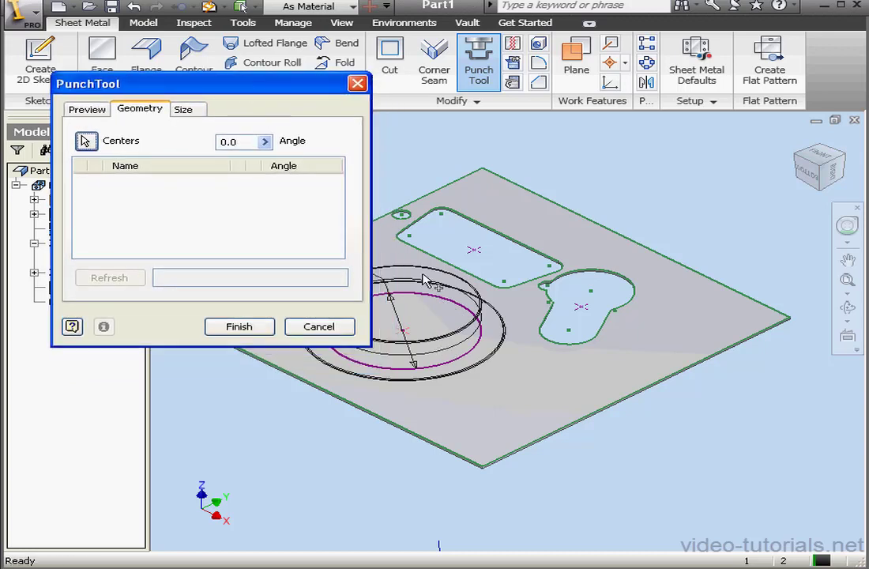
{"action": "middle_click_drag", "start_coordinate": [427, 277], "coordinate": [517, 274]}
{"action": "left_click", "coordinate": [188, 113]}
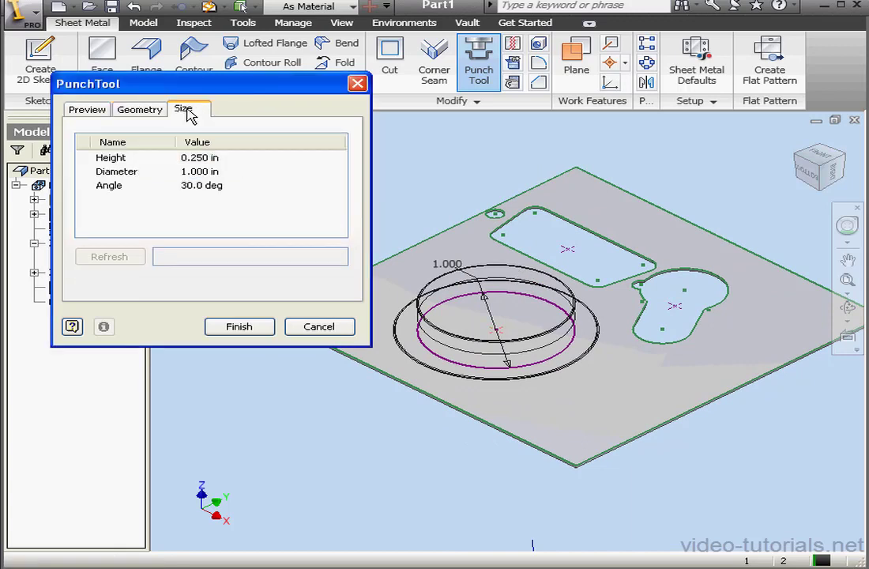
{"action": "left_click", "coordinate": [214, 176]}
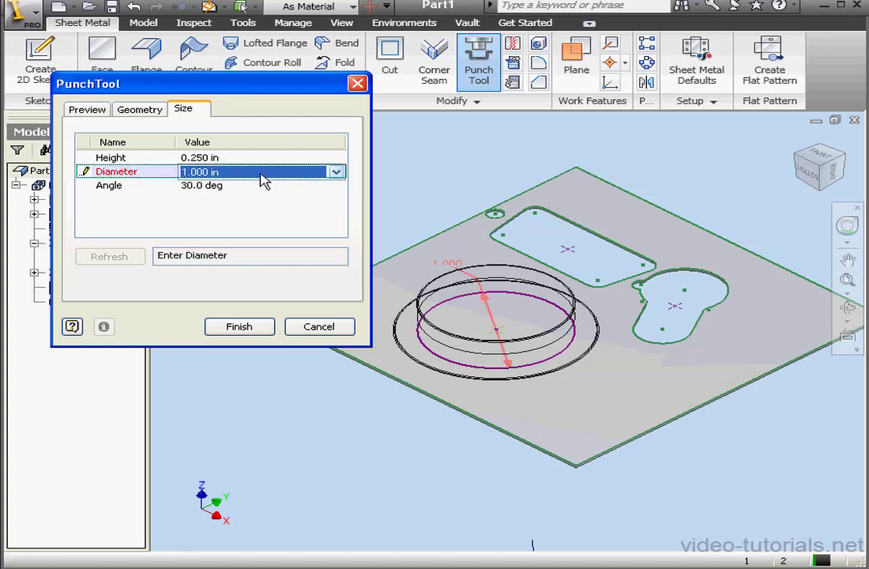
{"action": "left_click", "coordinate": [338, 172]}
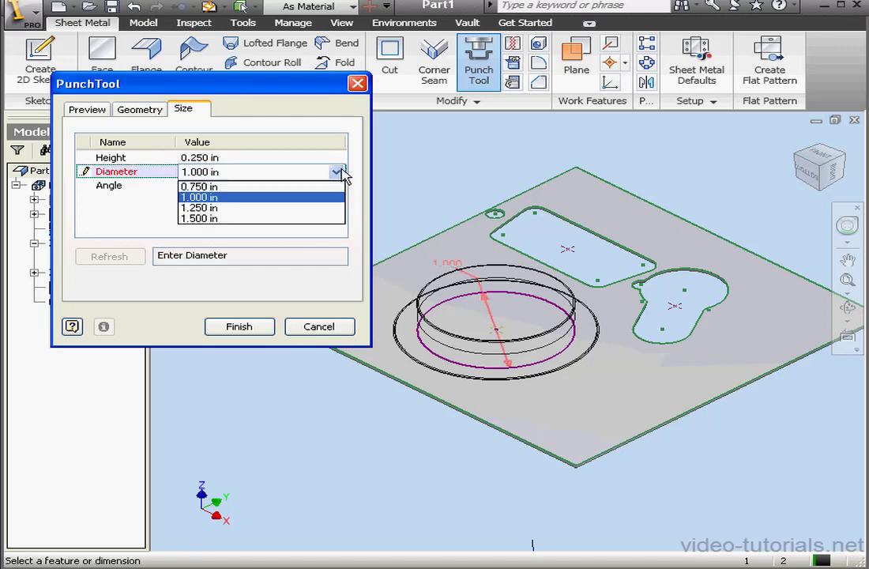
{"action": "left_click", "coordinate": [282, 187]}
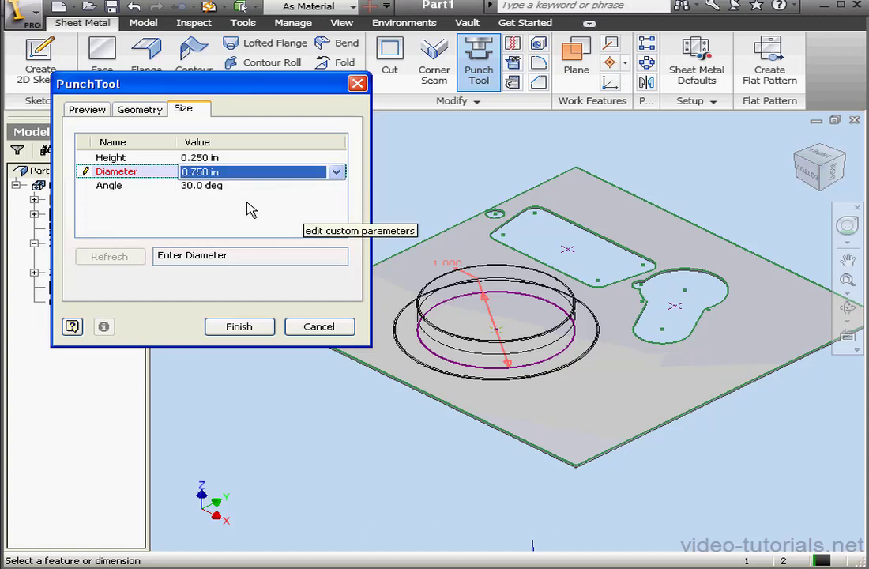
{"action": "left_click", "coordinate": [252, 327]}
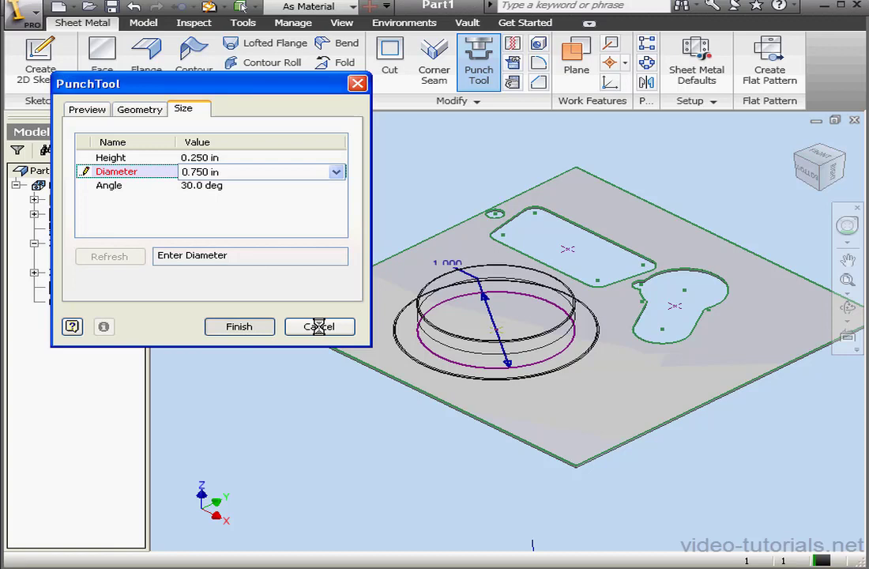
{"action": "left_click", "coordinate": [846, 307]}
{"action": "left_click_drag", "start_coordinate": [507, 353], "coordinate": [490, 391]}
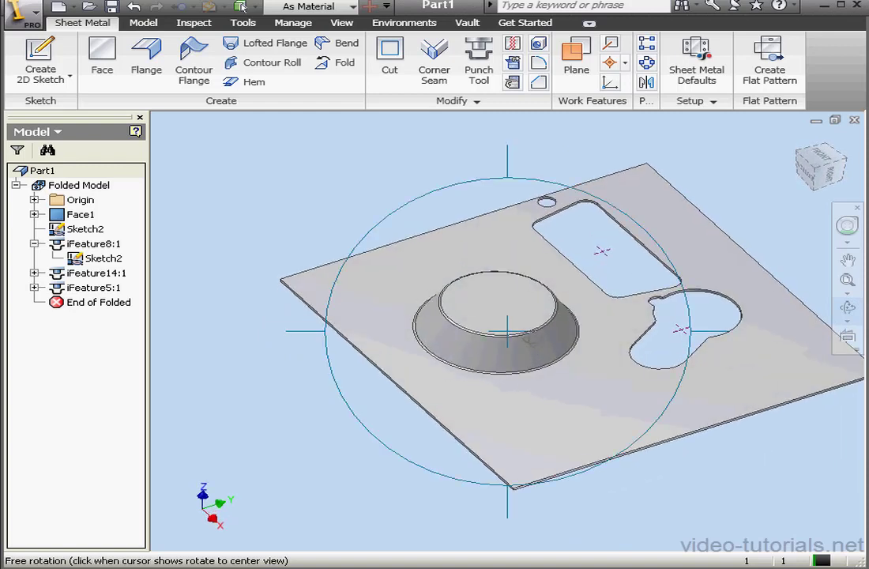